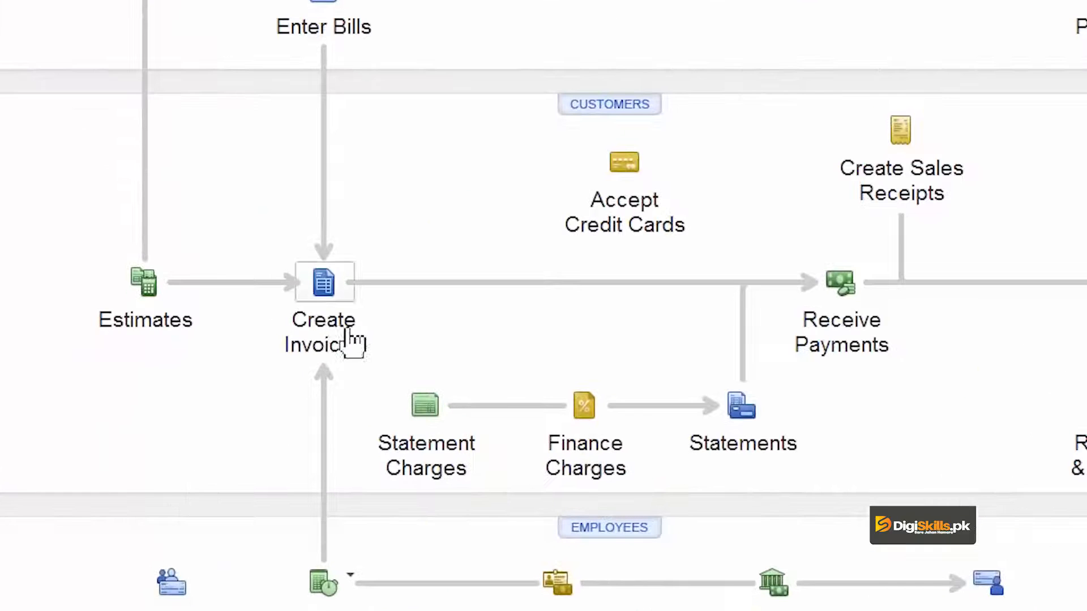
# Open the invoice form and page through saved invoices 1119, 1118 and 1117, finishing on invoice 1117
pyautogui.click(322, 300)
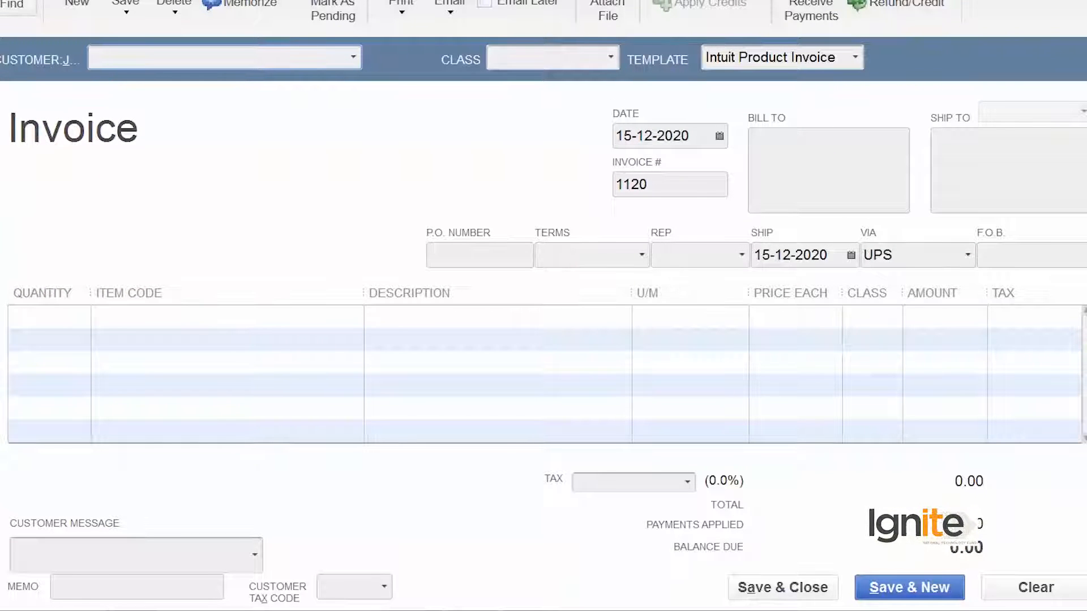
pyautogui.hotkey('alt', 'p')
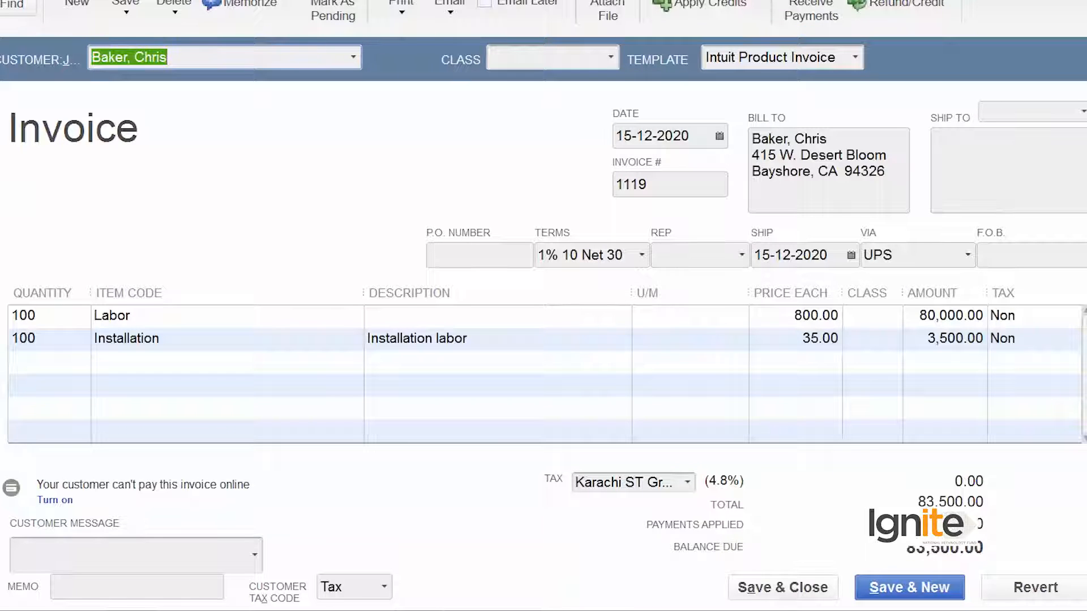
pyautogui.hotkey('alt', 'p')
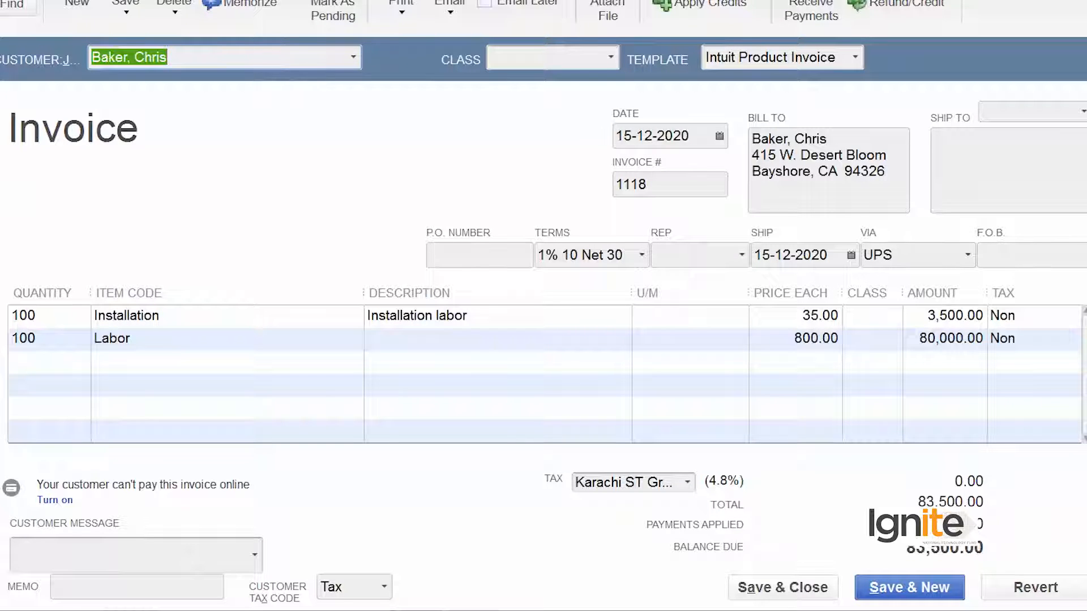
pyautogui.hotkey('alt', 'p')
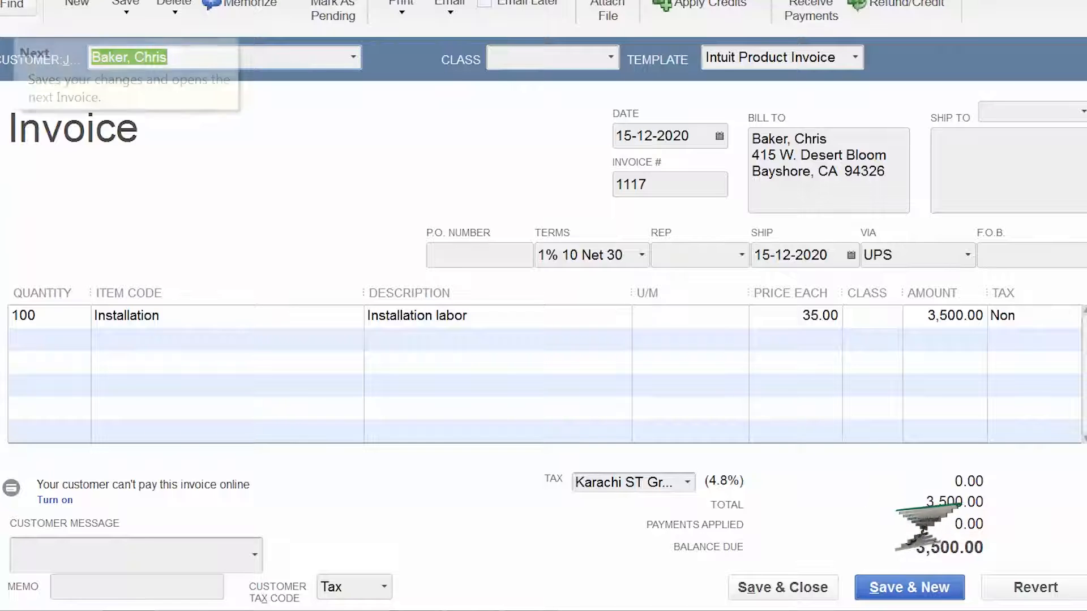
pyautogui.hotkey('alt', 'p')
pyautogui.hotkey('alt', 'n')
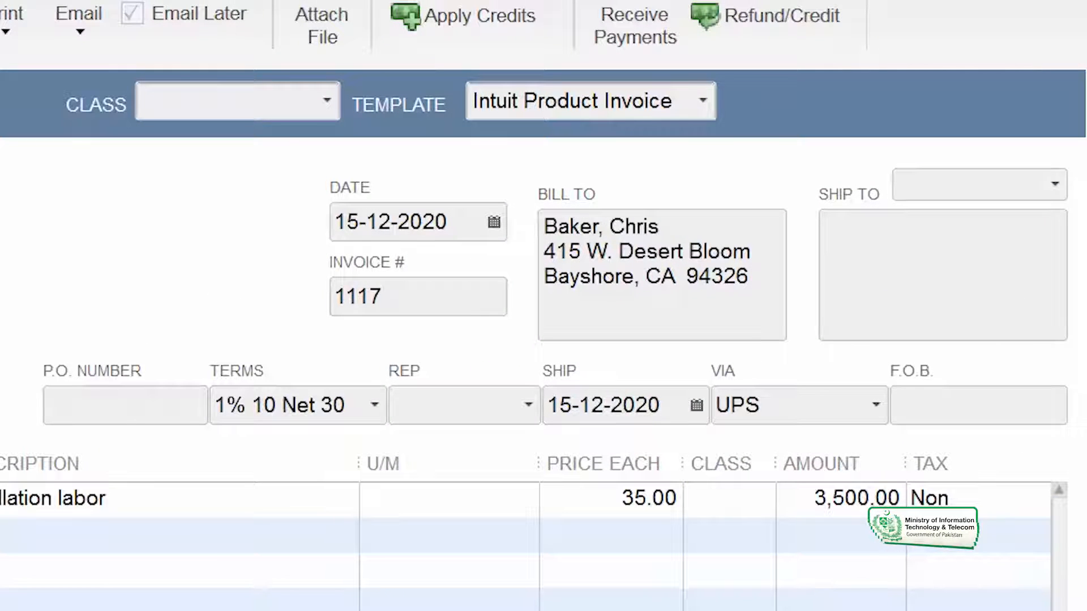
pyautogui.hotkey('alt', 'n')
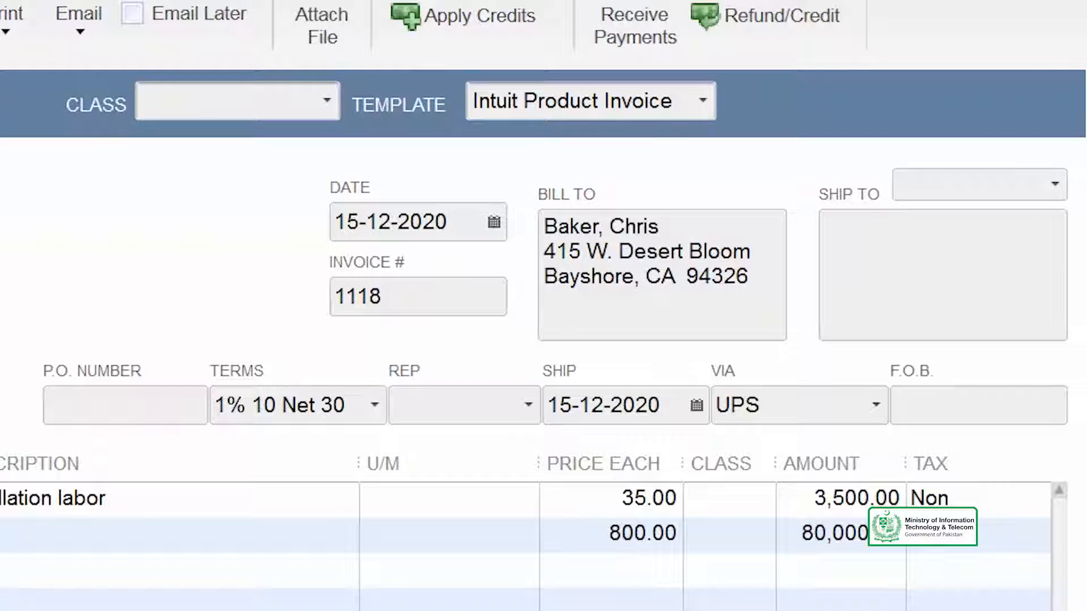
pyautogui.hotkey('alt', 'n')
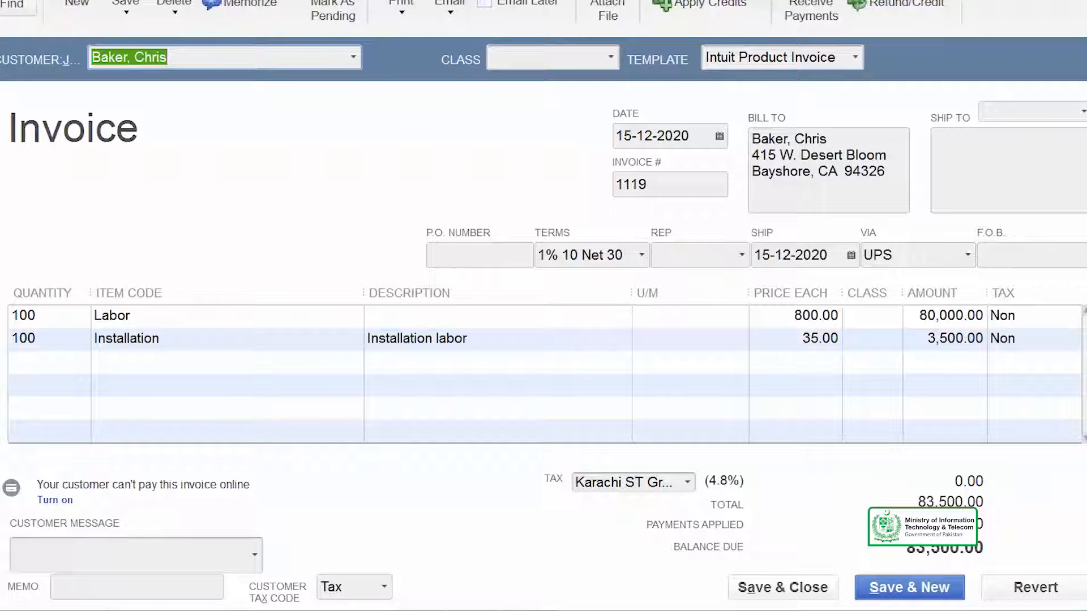
pyautogui.hotkey('alt', 'p')
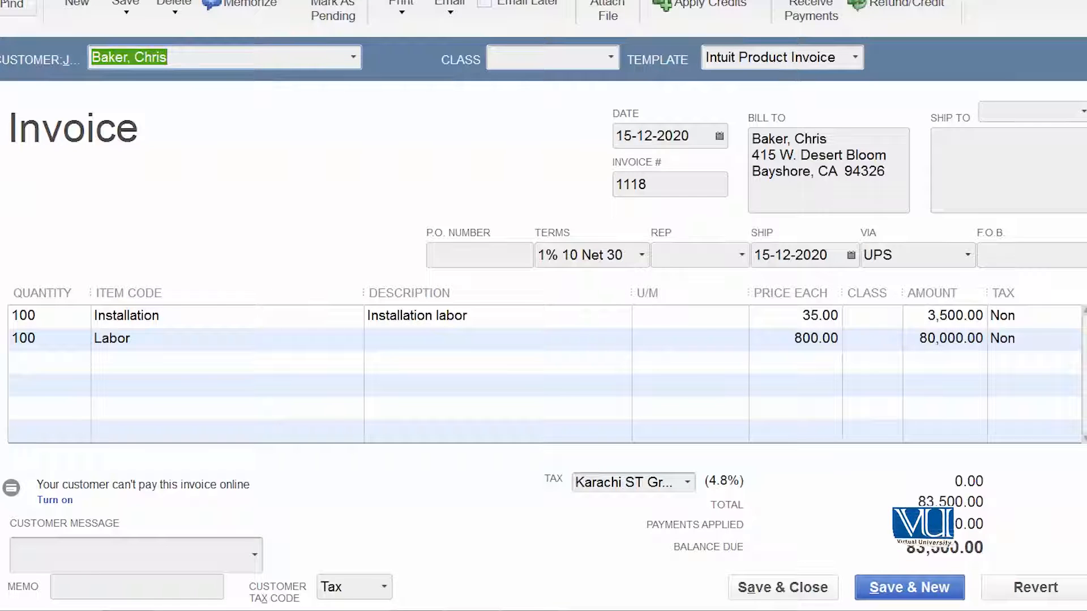
pyautogui.hotkey('alt', 'p')
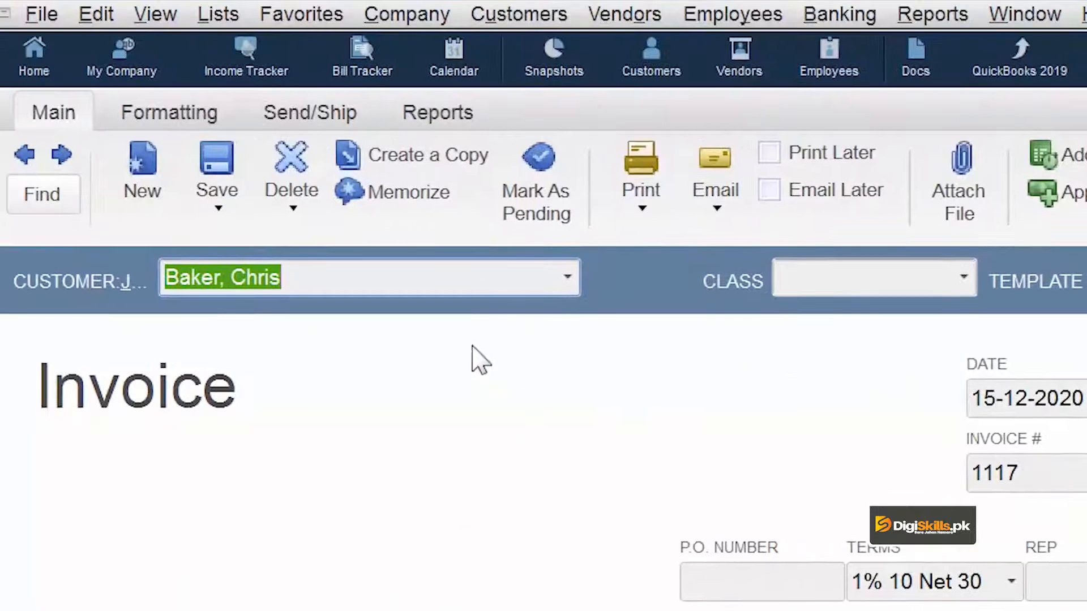
# Void invoice 1117 and save the change while moving to the previous invoice
pyautogui.click(293, 210)
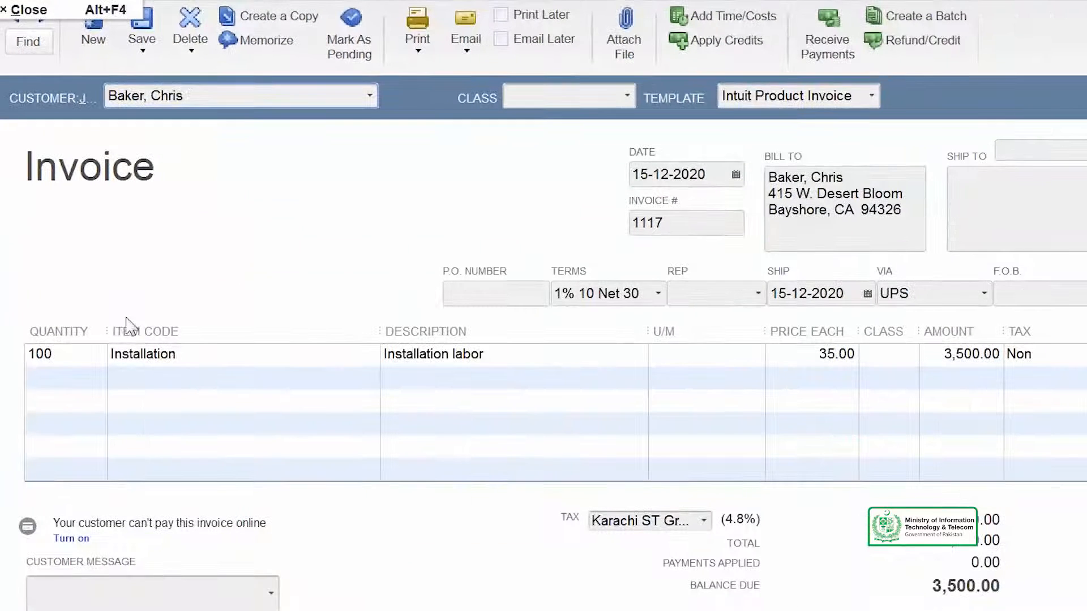
pyautogui.click(285, 554)
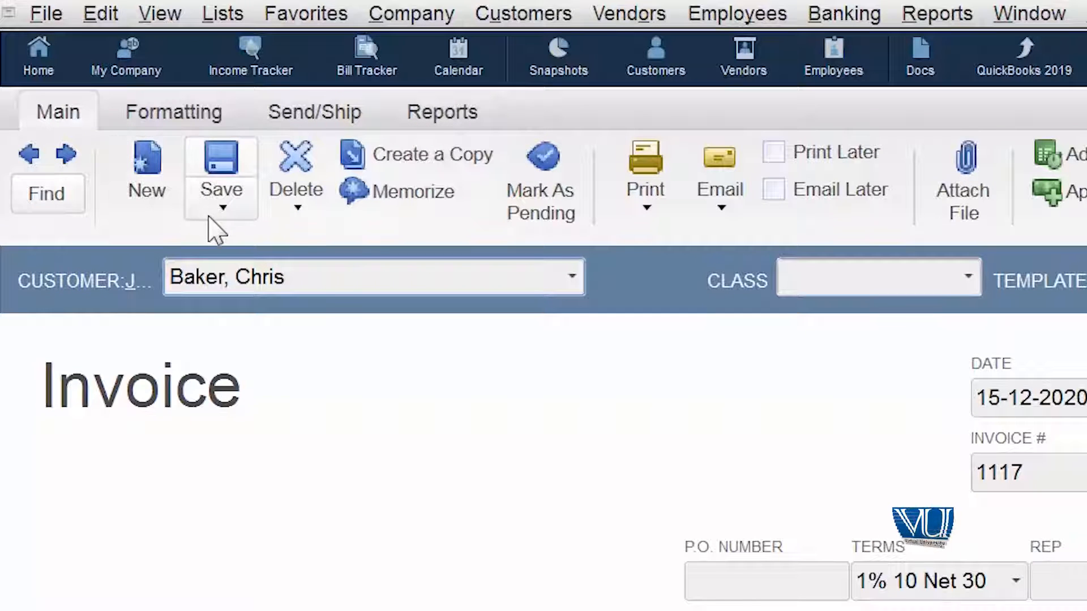
pyautogui.click(301, 209)
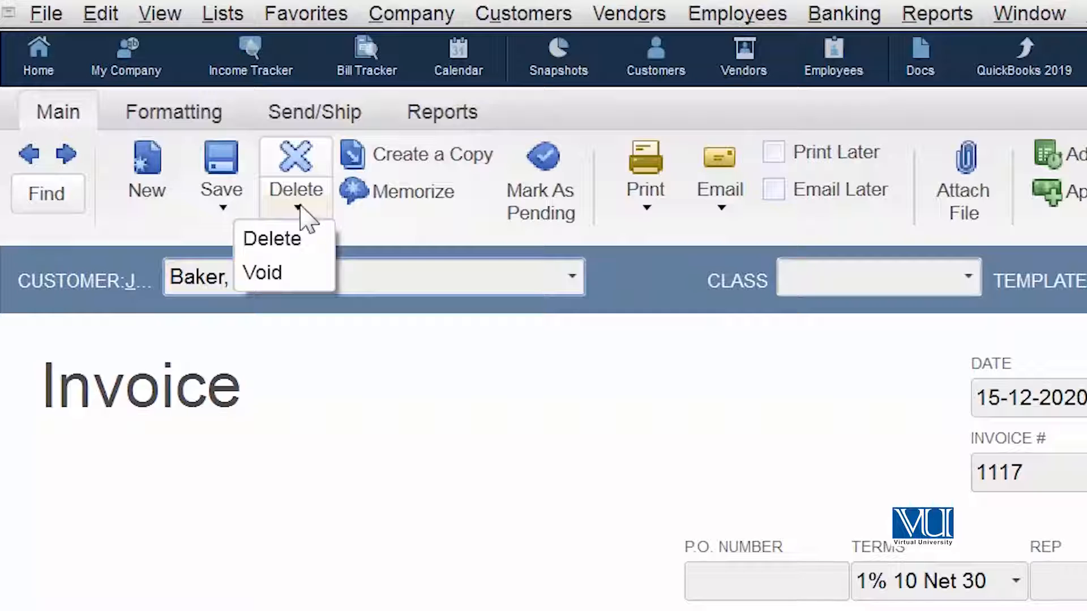
pyautogui.click(265, 273)
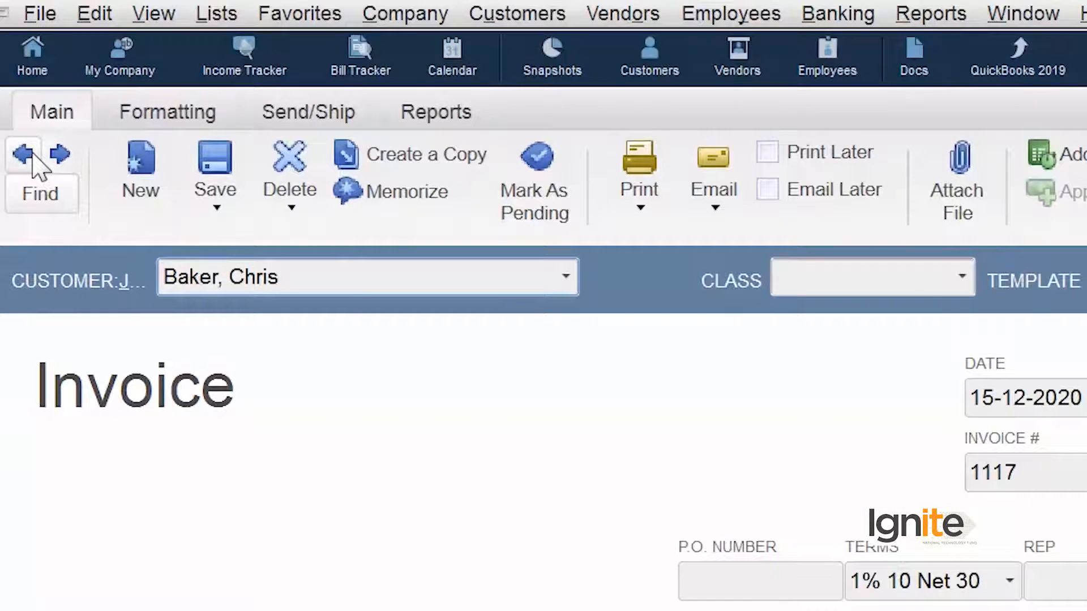
pyautogui.click(12, 37)
pyautogui.click(643, 379)
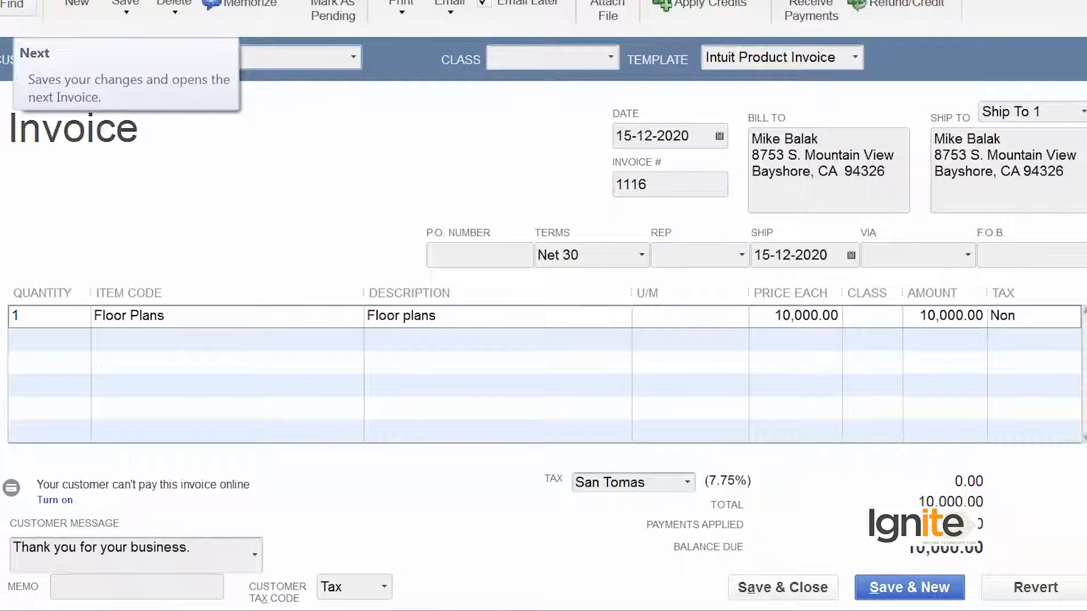
# Go to invoice 1118 and delete the transaction, confirming the deletion
pyautogui.click(20, 1)
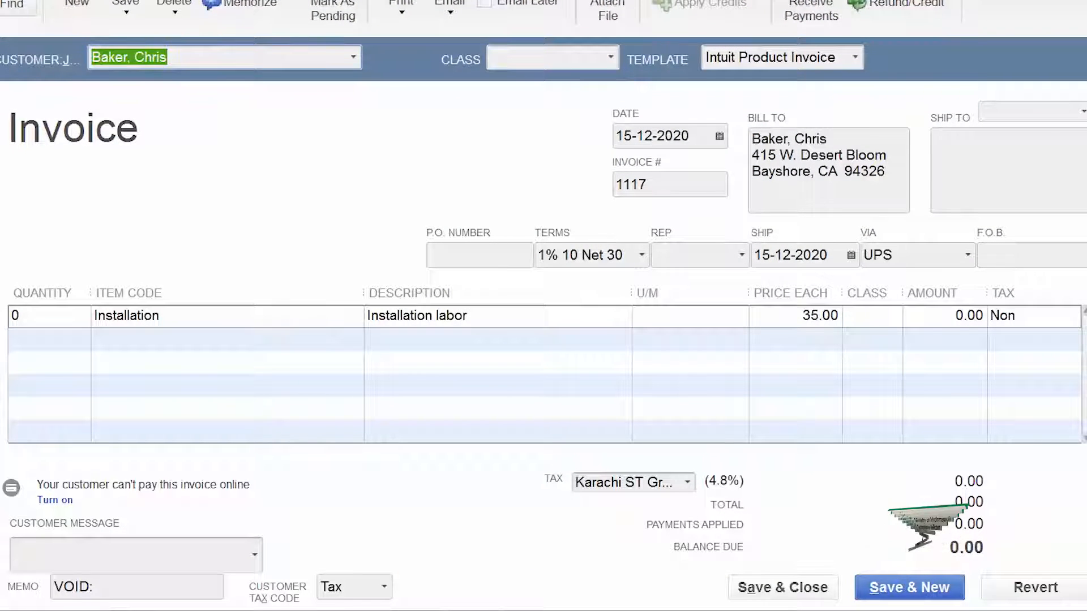
pyautogui.click(21, 1)
pyautogui.click(20, 1)
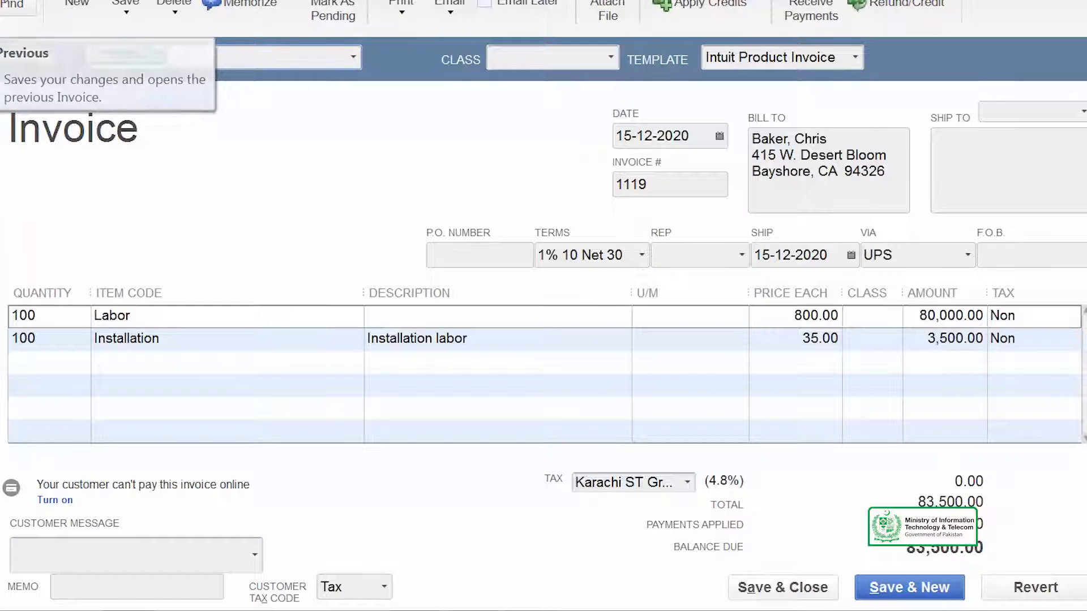
pyautogui.click(5, 1)
pyautogui.click(4, 1)
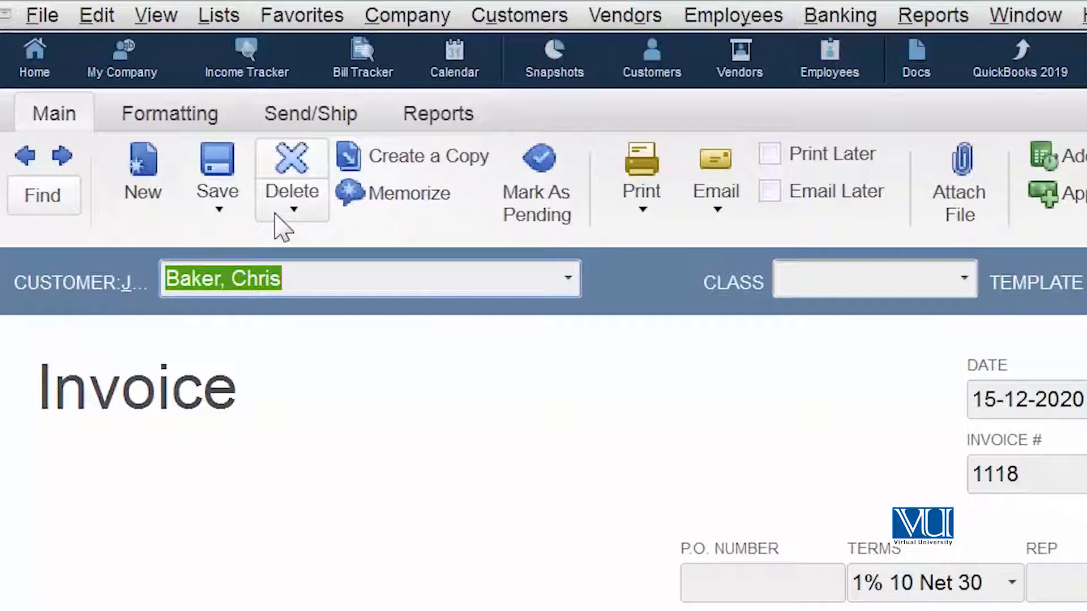
pyautogui.click(310, 202)
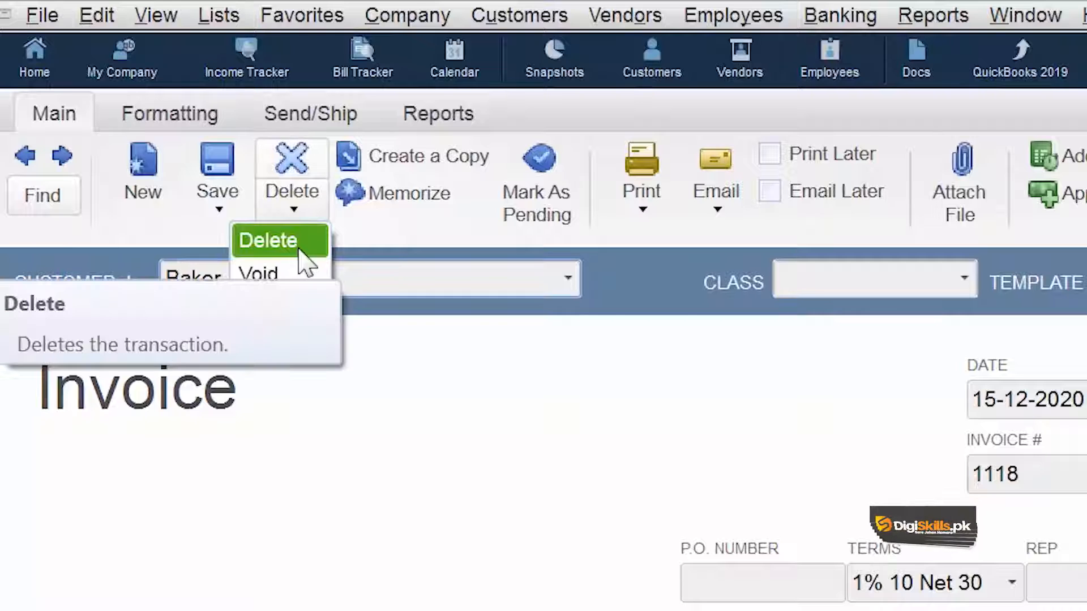
pyautogui.click(299, 252)
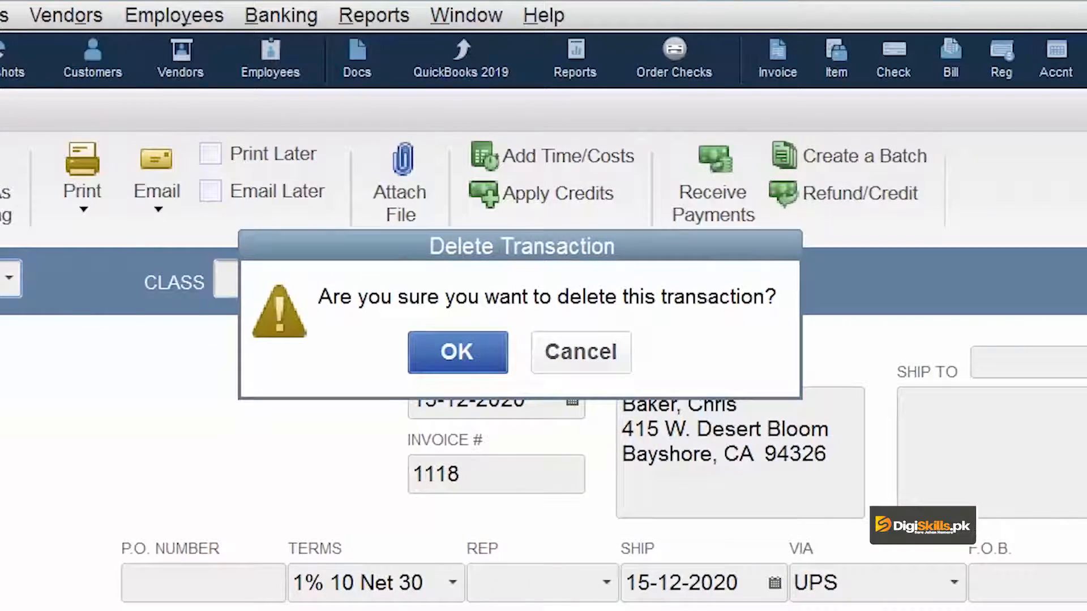
pyautogui.click(459, 348)
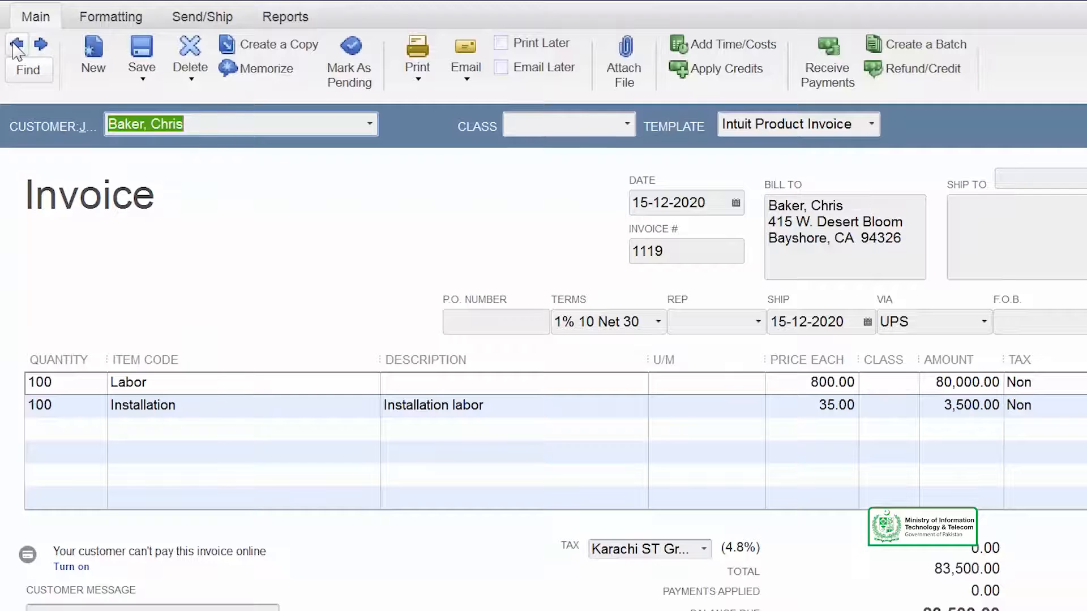
# Page back and forth between invoices 1119, 1117 and 1116 to check the invoice sequence around the deleted one
pyautogui.click(16, 47)
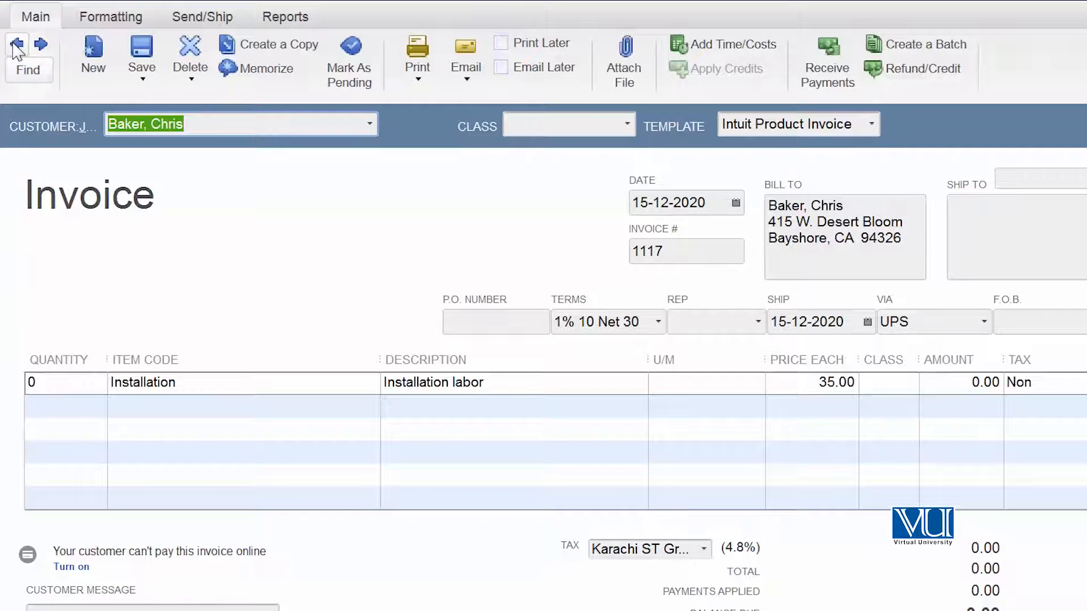
pyautogui.click(15, 46)
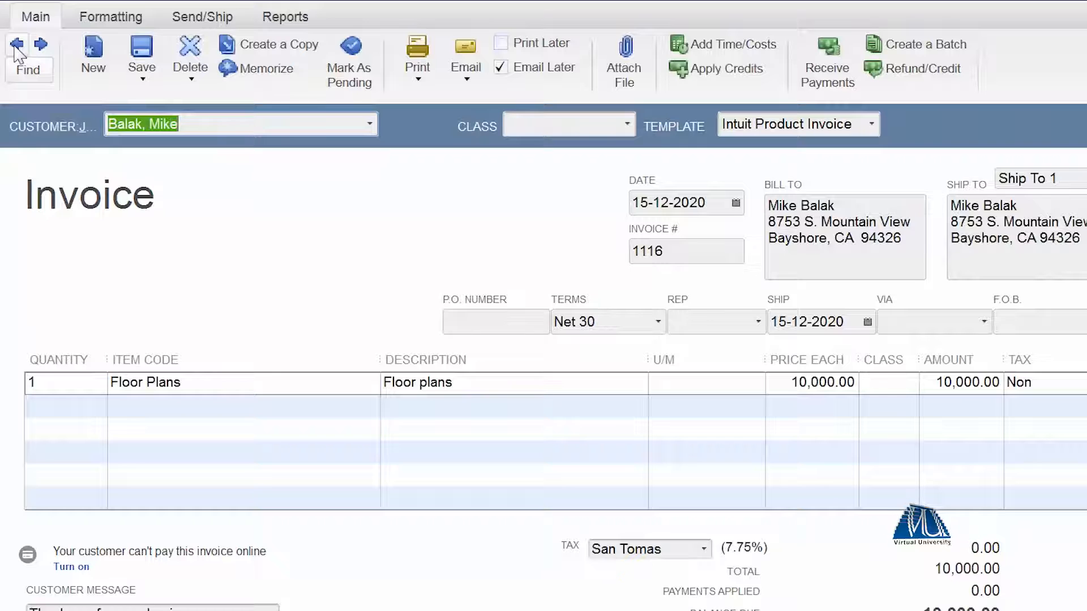
pyautogui.click(49, 47)
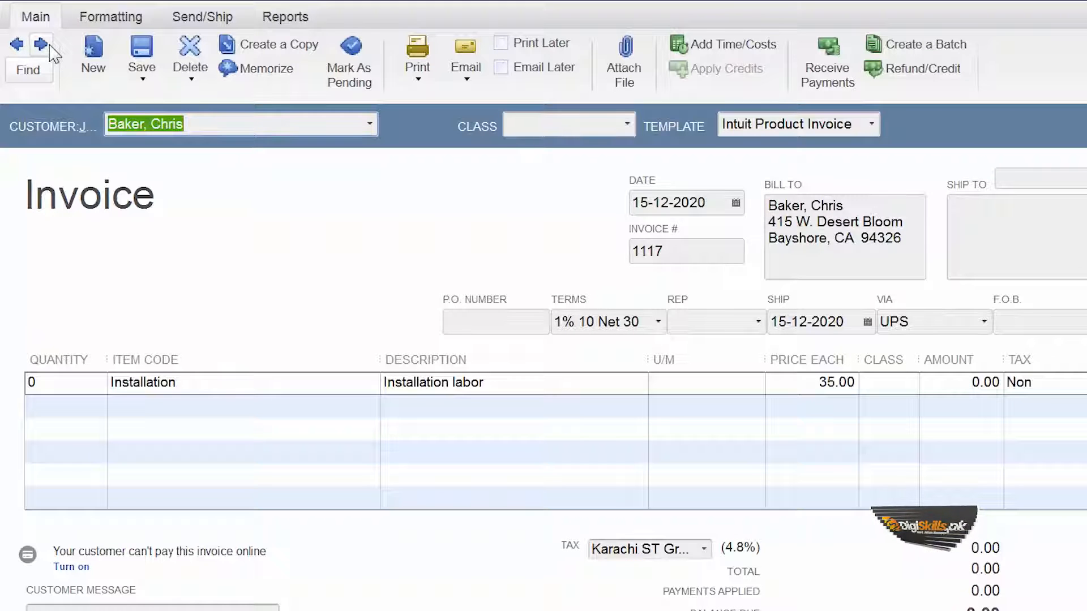
pyautogui.click(48, 46)
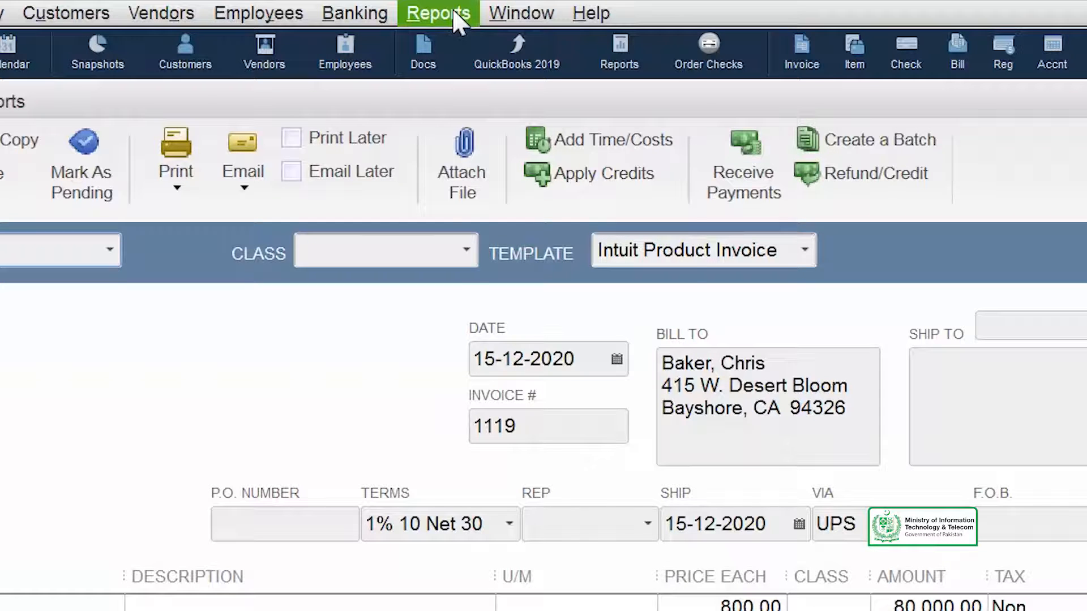
# Open the Voided/Deleted Transactions Summary report from the accountant and tax reports
pyautogui.click(455, 15)
pyautogui.moveTo(469, 351)
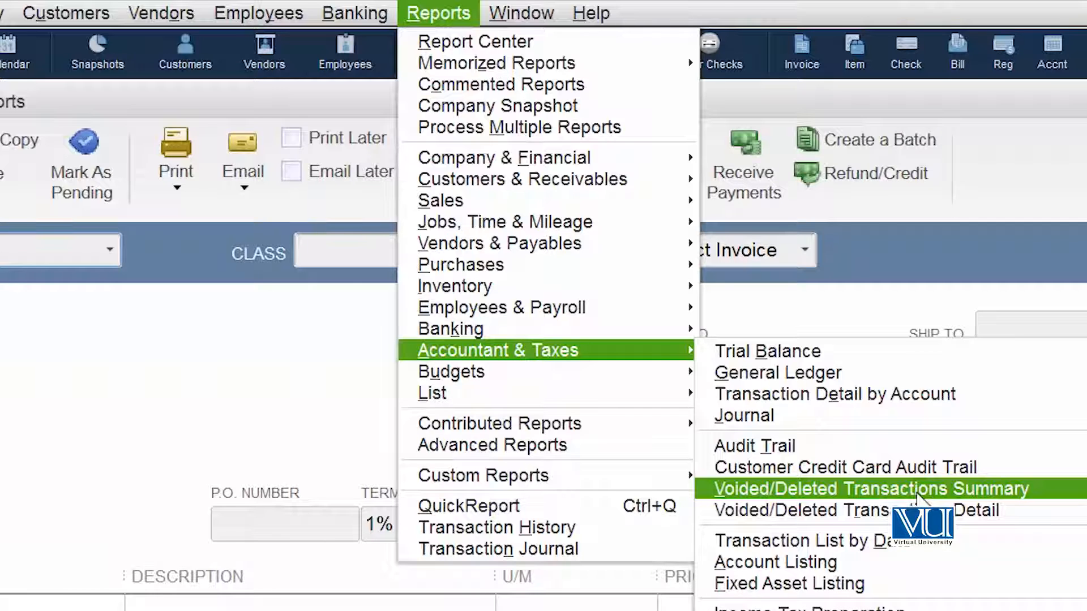
pyautogui.click(917, 490)
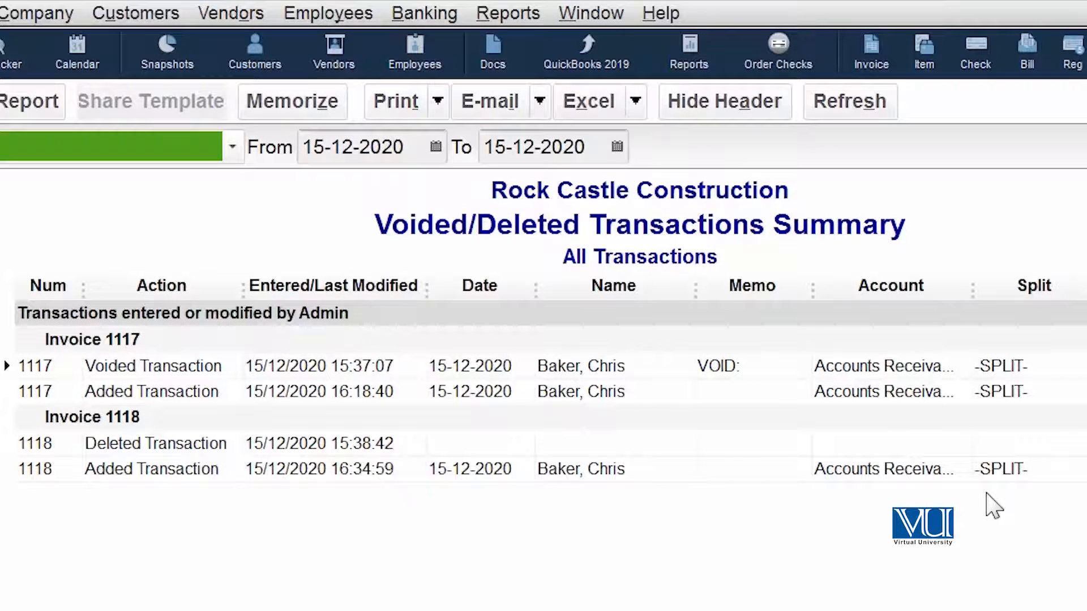